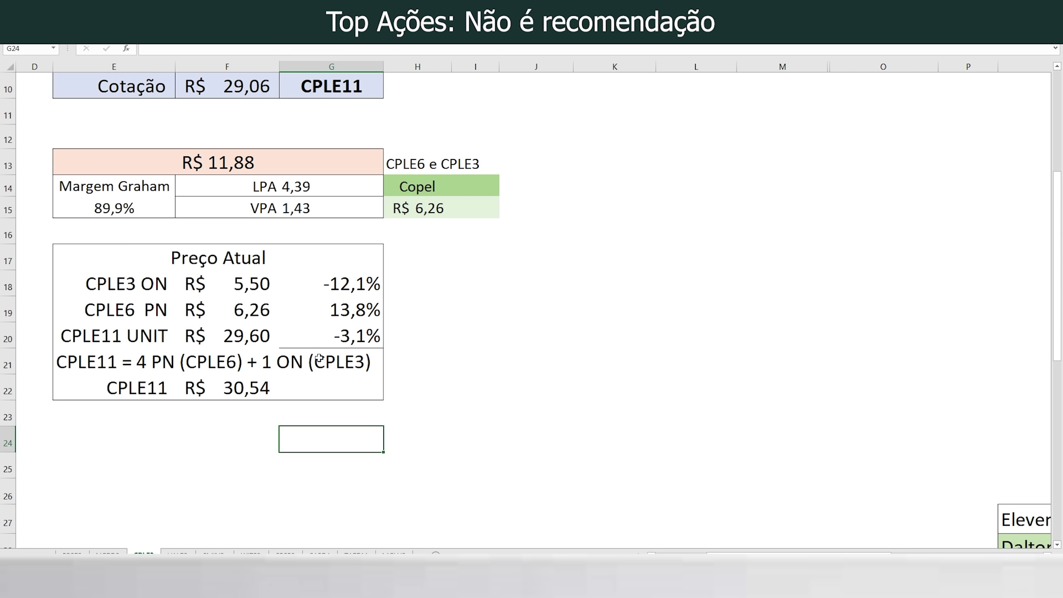
- Review the CPLE3, CPLE6 and CPLE11 entries in the Preço Atual table and the price difference between CPLE3 and CPLE6
{"action": "left_click", "coordinate": [137, 284]}
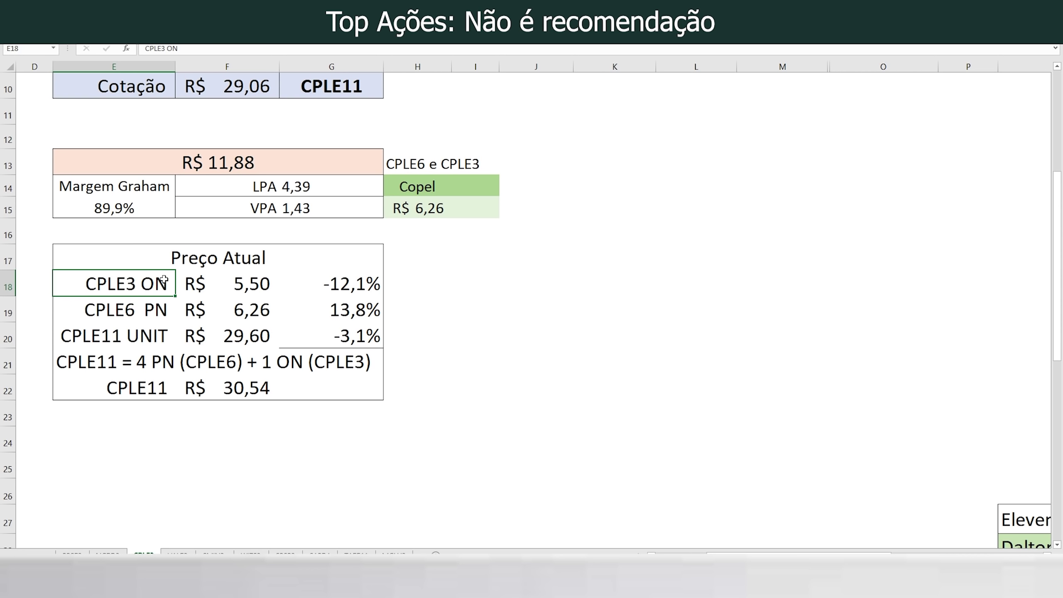
{"action": "left_click", "coordinate": [161, 326]}
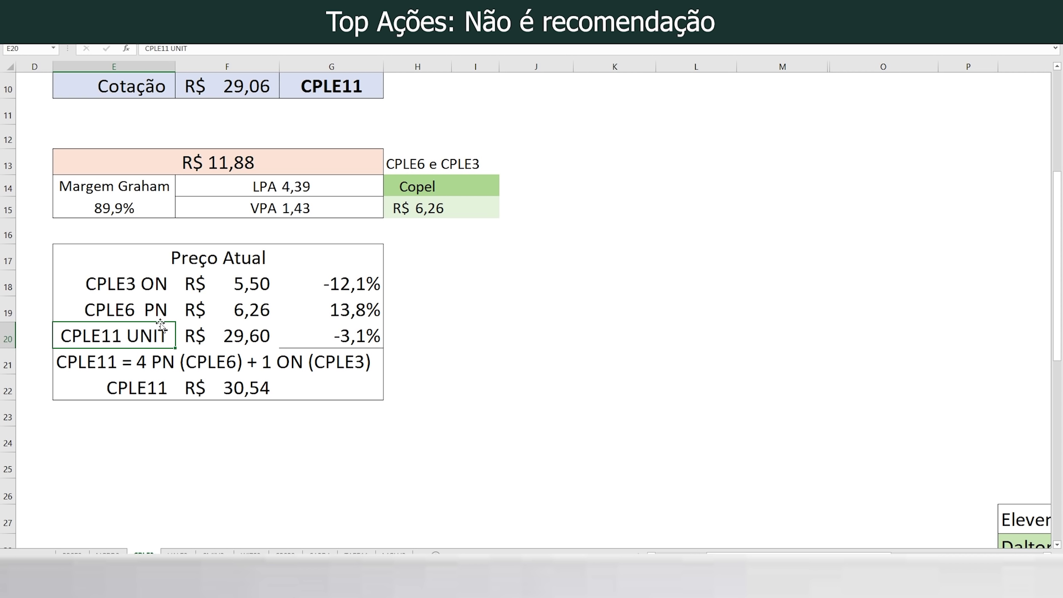
{"action": "left_click", "coordinate": [161, 312]}
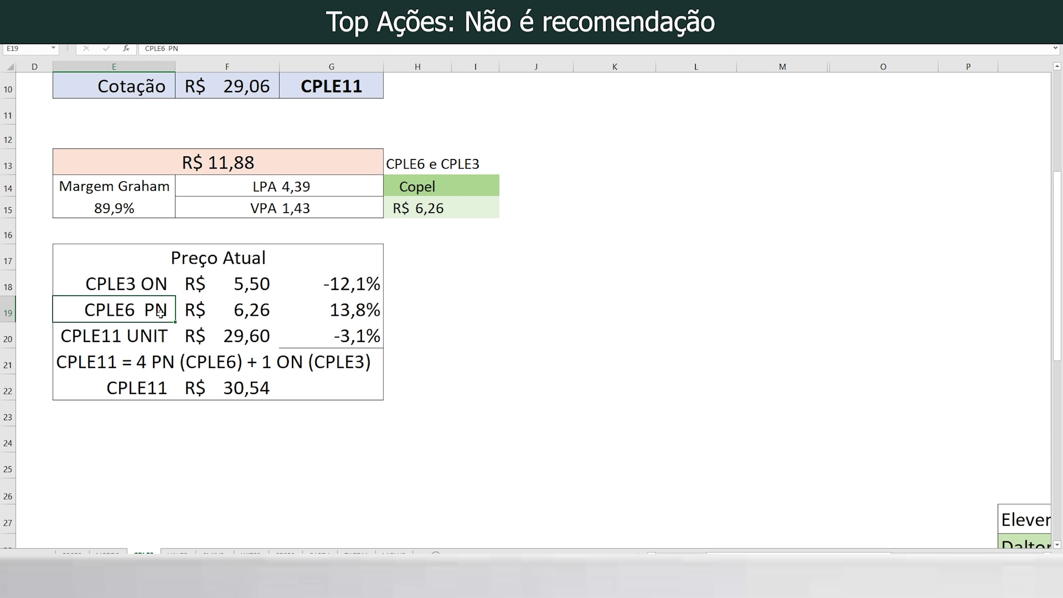
{"action": "left_click", "coordinate": [253, 290]}
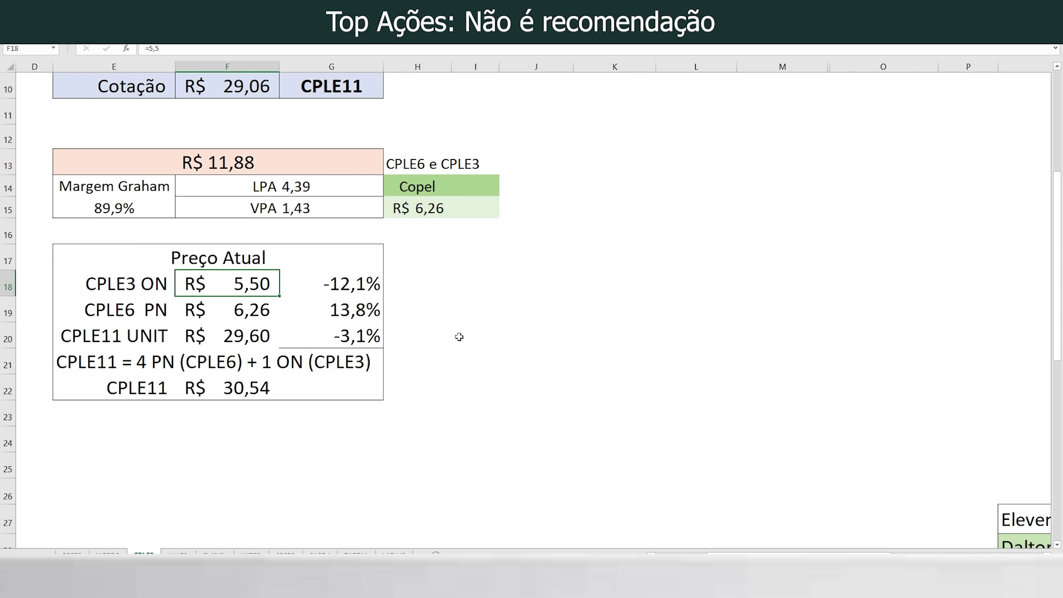
{"action": "left_click", "coordinate": [370, 289]}
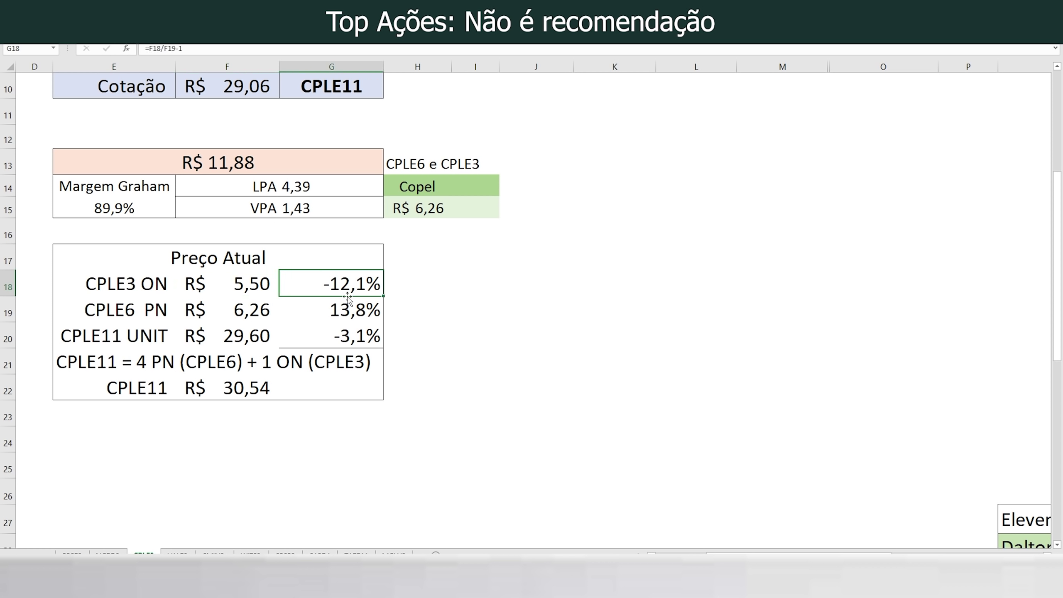
- Compare the CPLE11 unit price with its value as four PN plus one ON shares, and check the Graham margin
{"action": "left_click", "coordinate": [263, 318]}
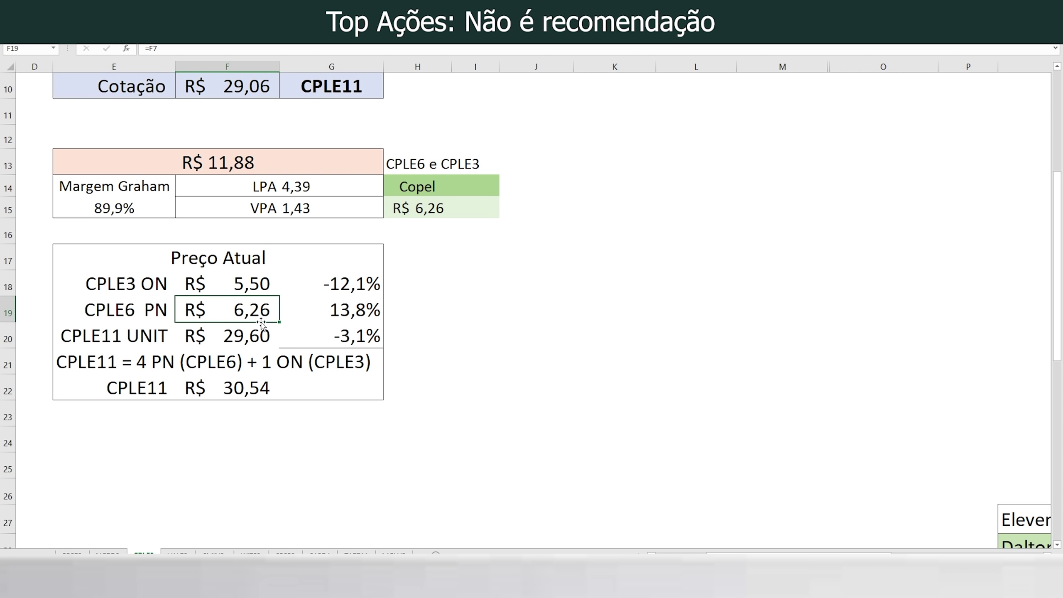
{"action": "left_click", "coordinate": [249, 344]}
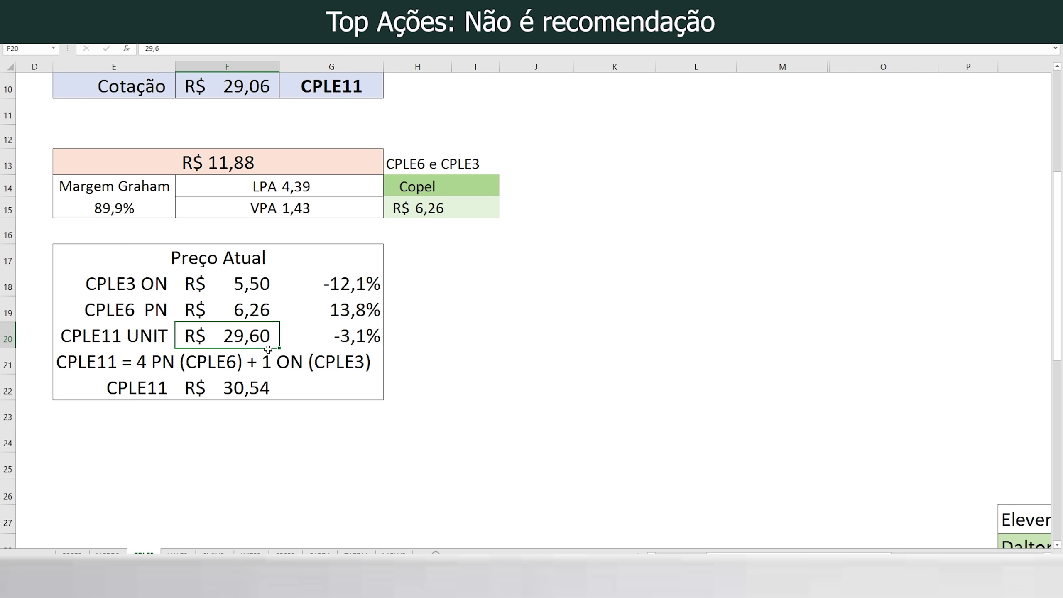
{"action": "left_click", "coordinate": [228, 304]}
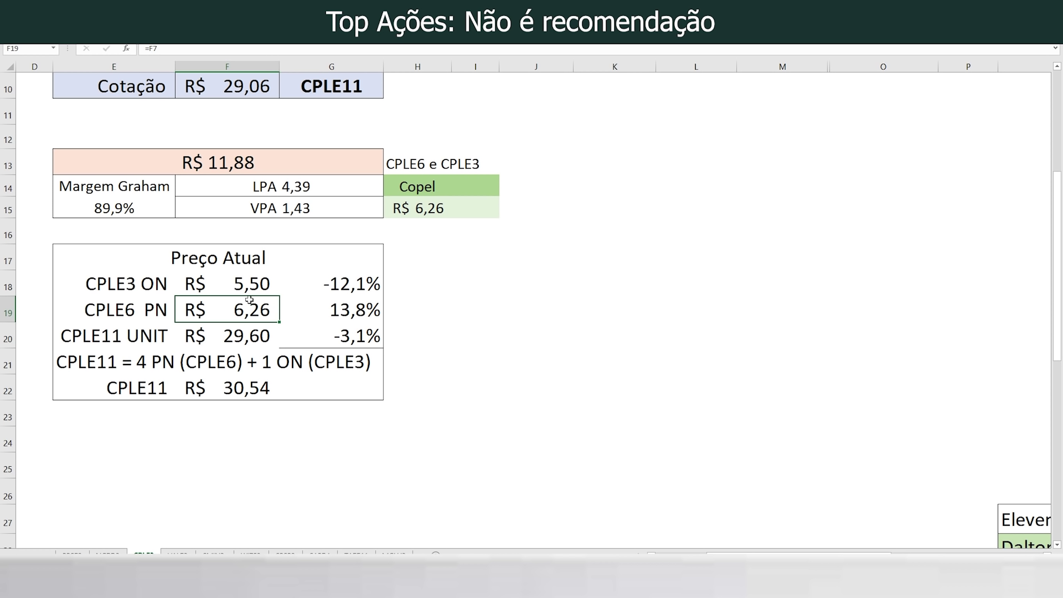
{"action": "left_click", "coordinate": [253, 283]}
{"action": "left_click", "coordinate": [247, 333]}
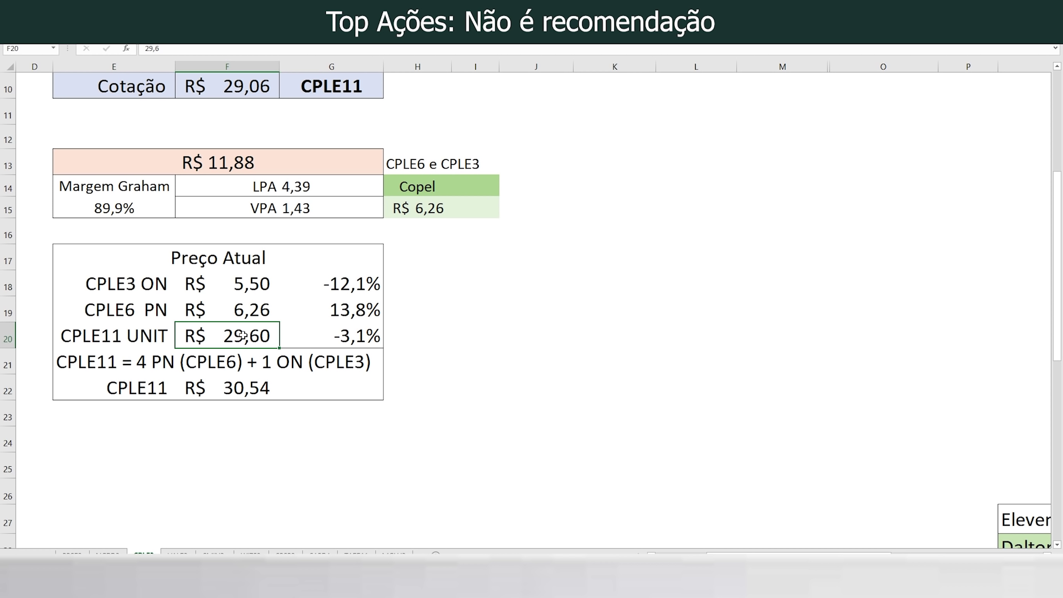
{"action": "left_click", "coordinate": [224, 377]}
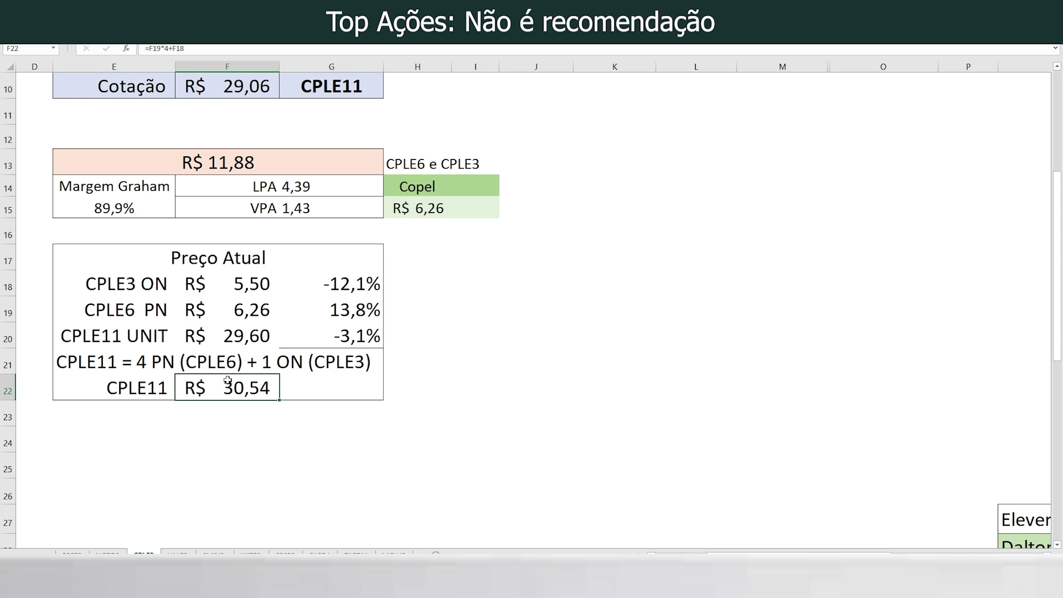
{"action": "left_click", "coordinate": [245, 339]}
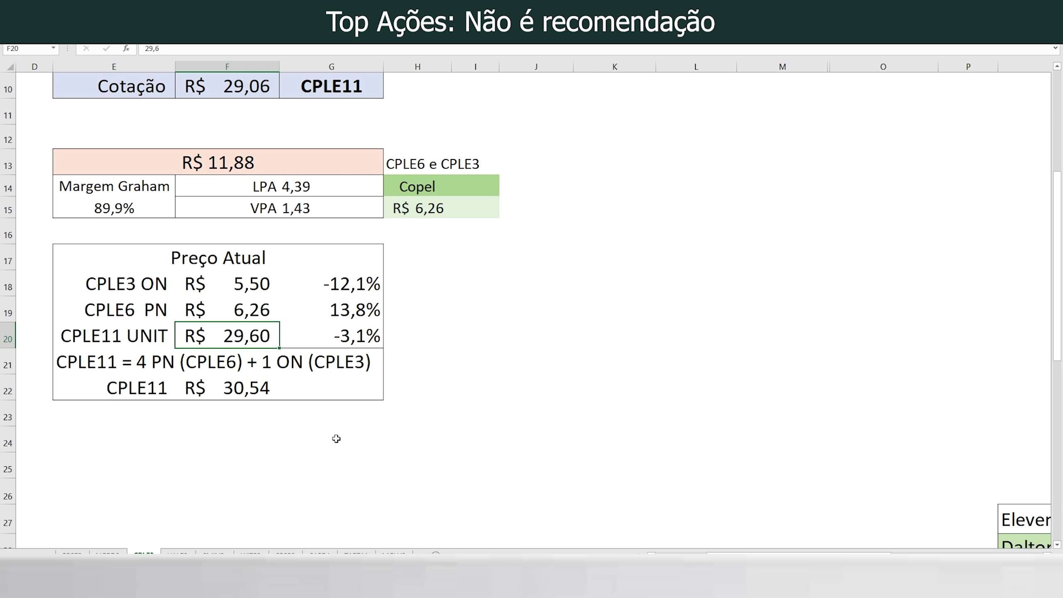
{"action": "left_click", "coordinate": [338, 333]}
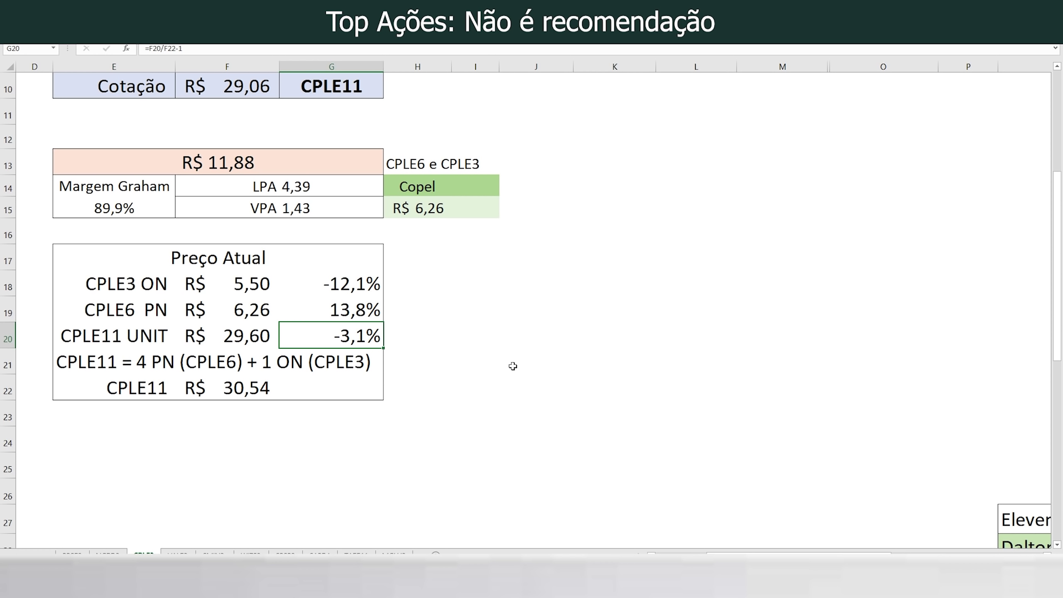
{"action": "left_click", "coordinate": [310, 362]}
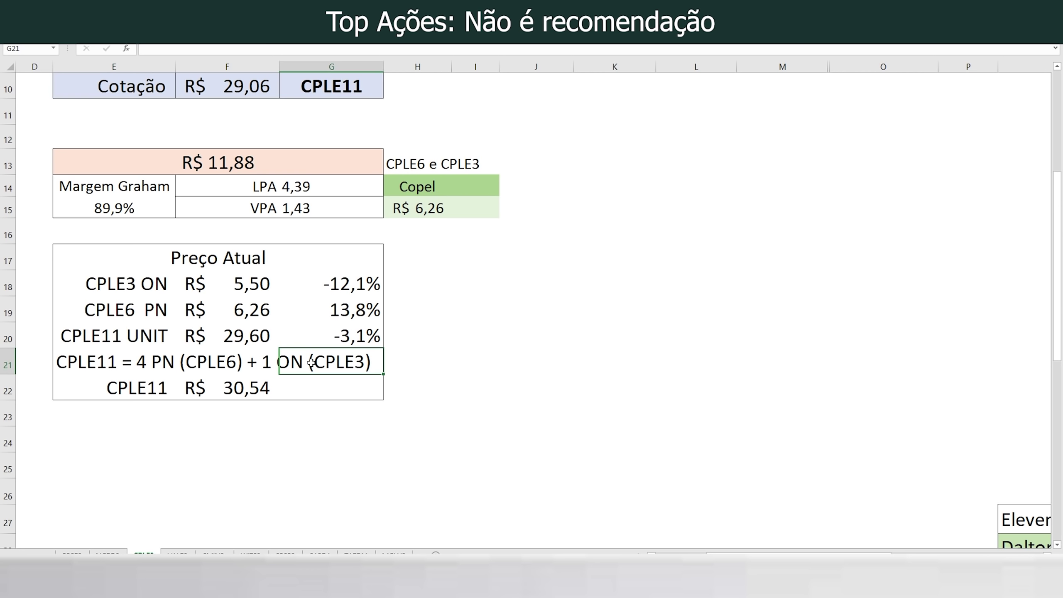
{"action": "left_click", "coordinate": [343, 335]}
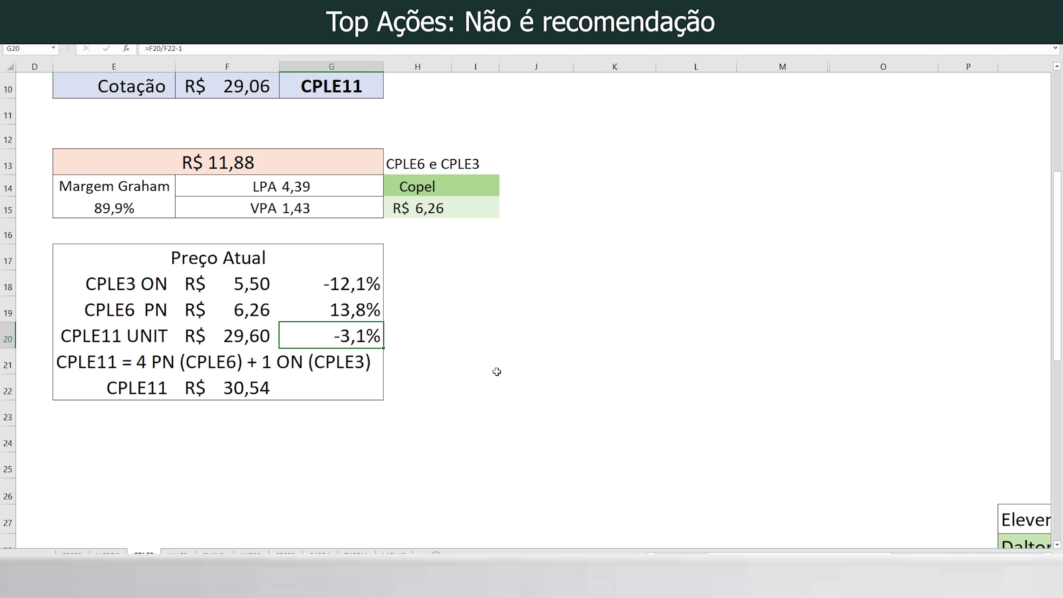
{"action": "scroll", "coordinate": [493, 384], "scroll_direction": "up", "scroll_amount": 1}
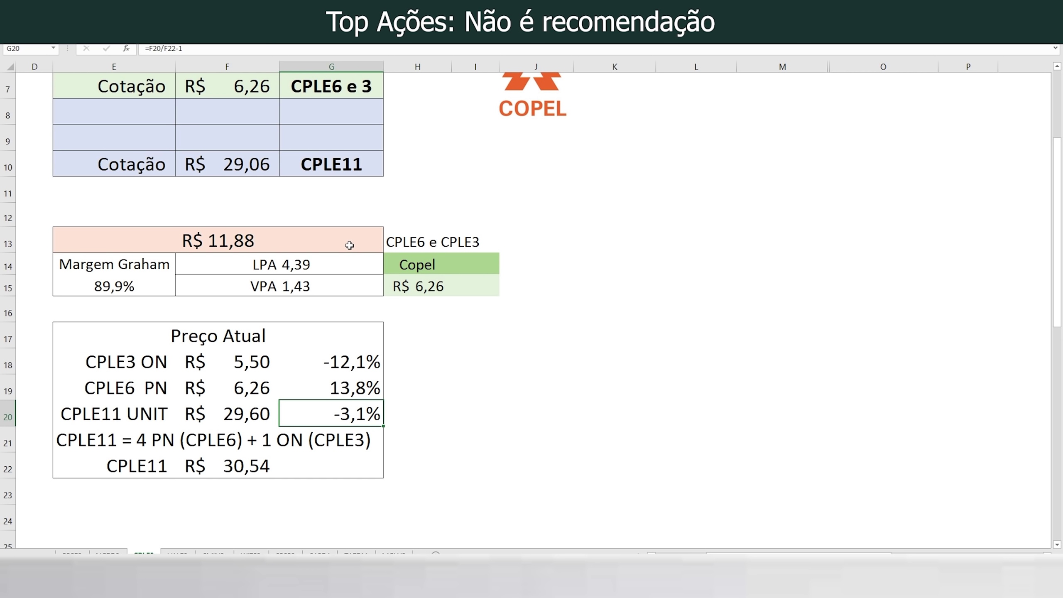
{"action": "left_click", "coordinate": [107, 286]}
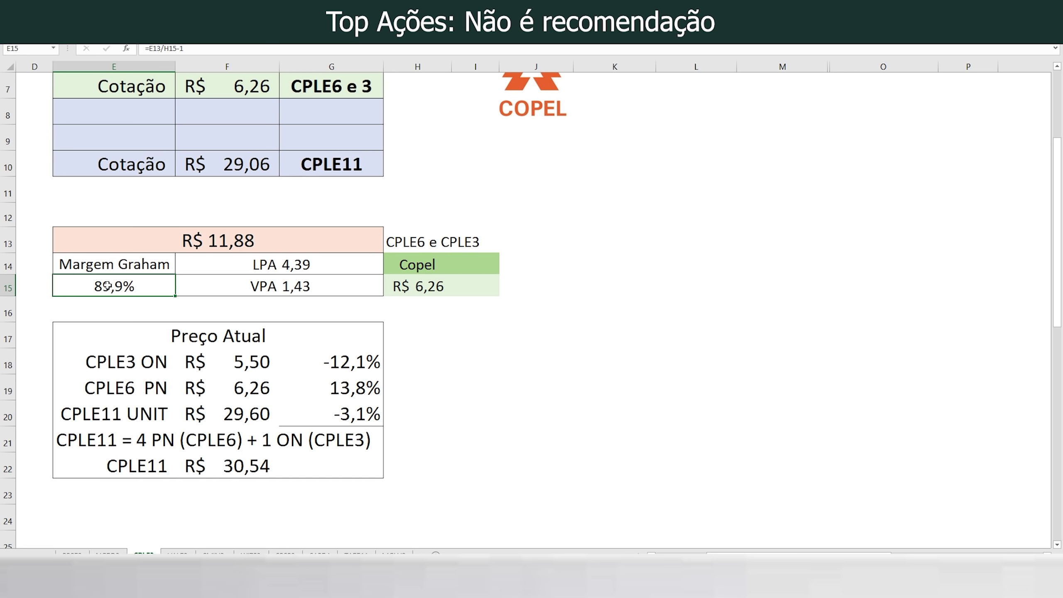
- Set the font colour of cells E5:E9, in the 2,00% growth column of the discounted cash flow table, to black
{"action": "scroll", "coordinate": [142, 280], "scroll_direction": "up", "scroll_amount": 2}
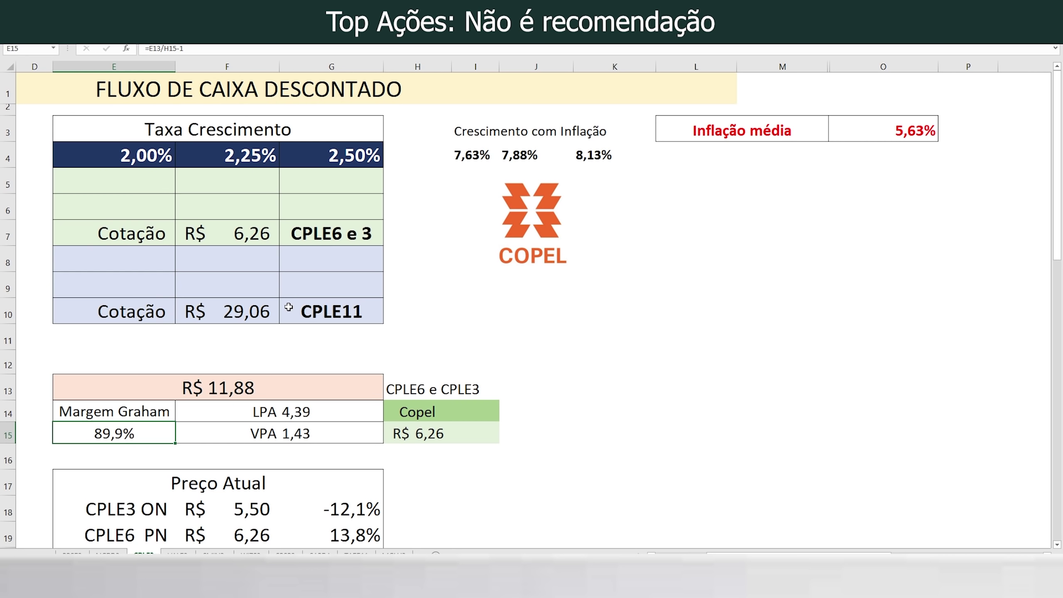
{"action": "left_click", "coordinate": [151, 192]}
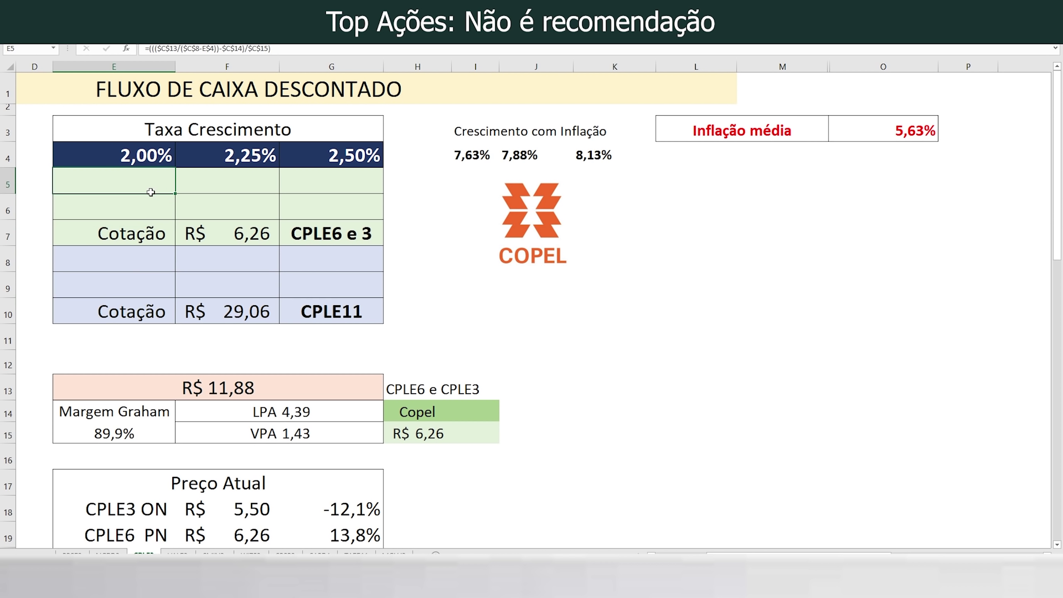
{"action": "left_click_drag", "start_coordinate": [150, 192], "coordinate": [149, 280]}
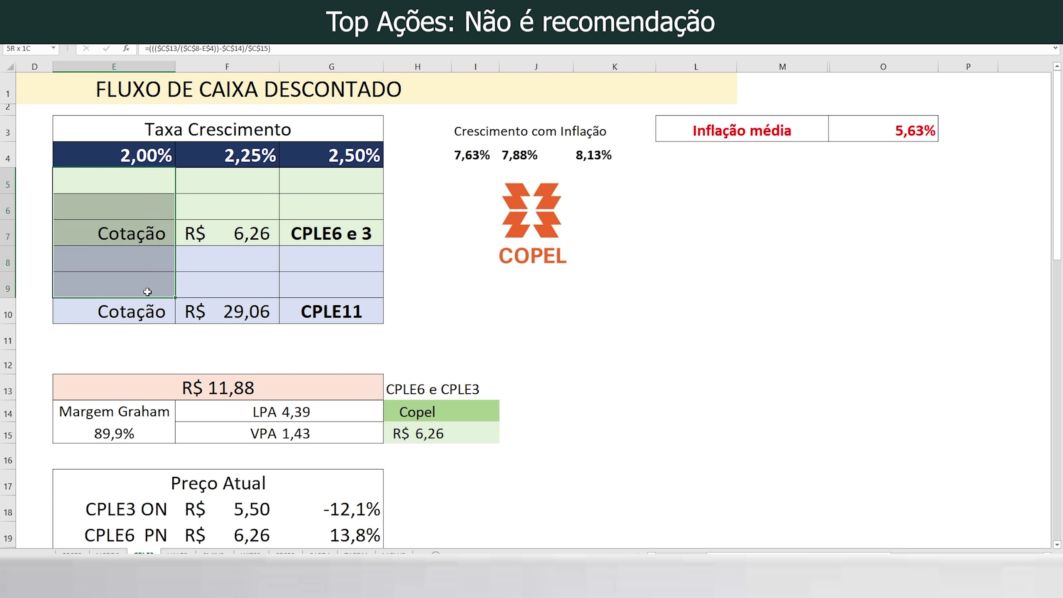
{"action": "right_click", "coordinate": [150, 284]}
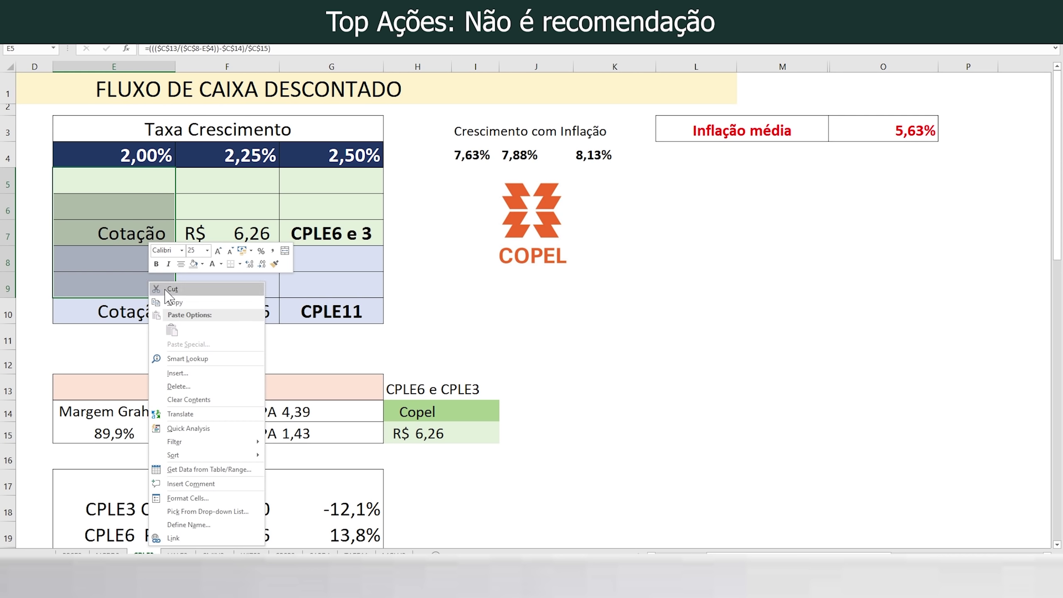
{"action": "left_click", "coordinate": [221, 263]}
{"action": "left_click", "coordinate": [218, 279]}
{"action": "left_click", "coordinate": [168, 328]}
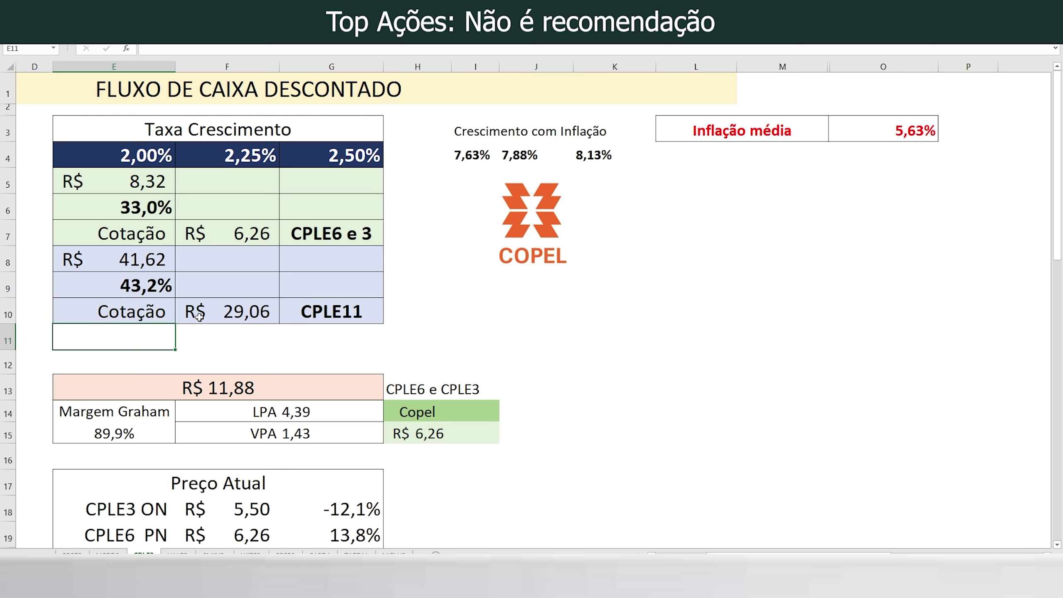
- Check the CPLE11 quote and inspect the formula behind the CPLE11 fair price in E8 without changing it
{"action": "left_click", "coordinate": [221, 310]}
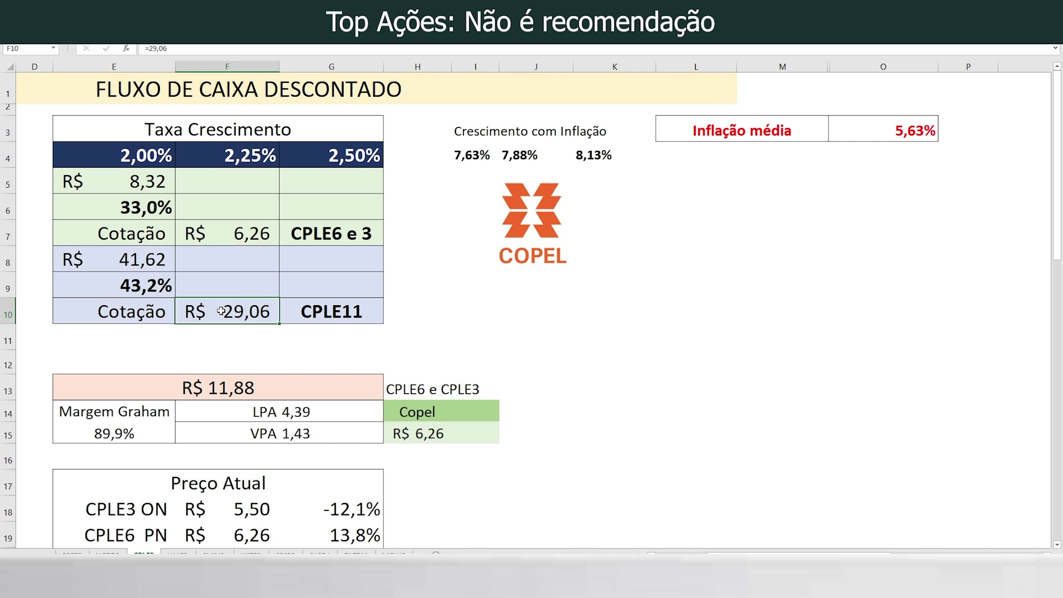
{"action": "left_click", "coordinate": [148, 261]}
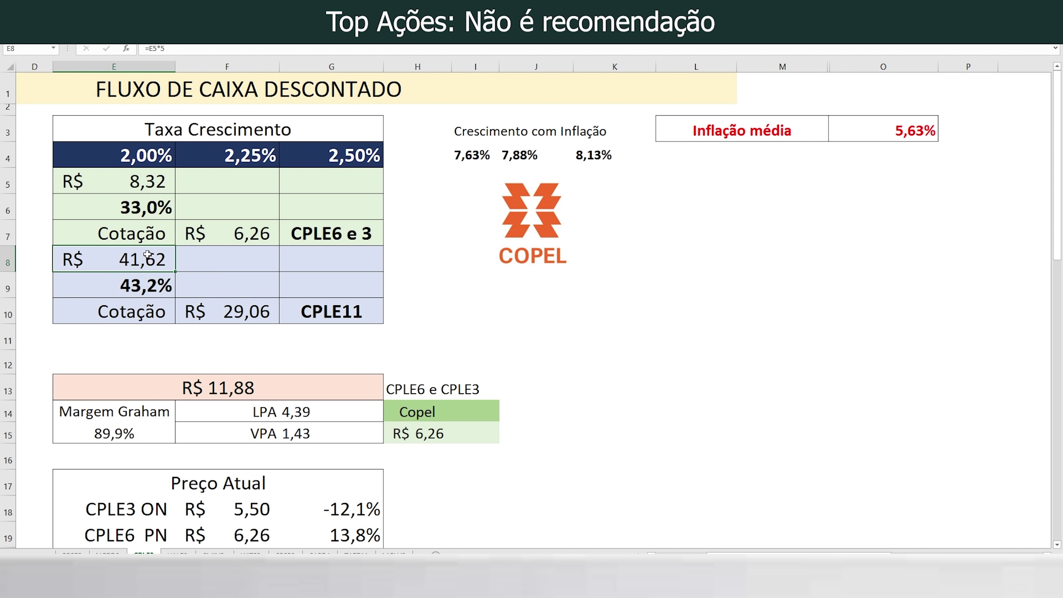
{"action": "double_click", "coordinate": [146, 258]}
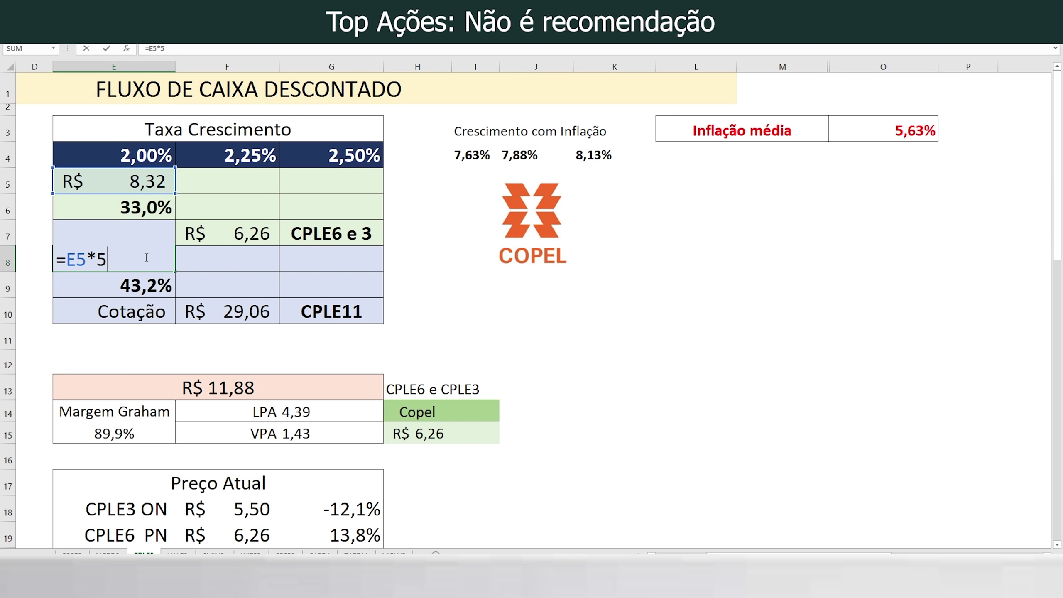
{"action": "key", "text": "Return"}
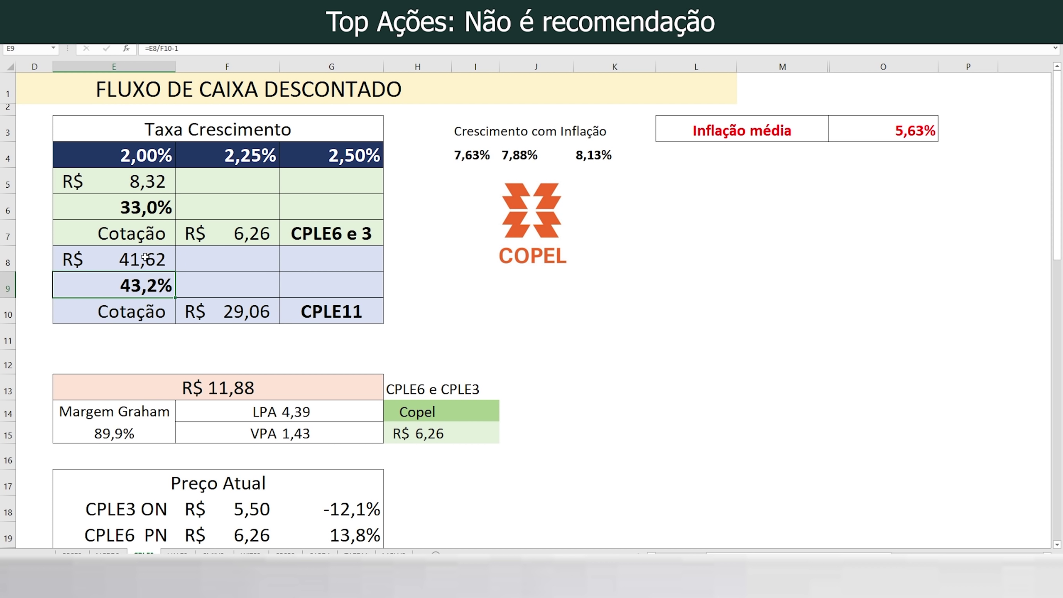
{"action": "double_click", "coordinate": [145, 258]}
{"action": "key", "text": "Return"}
- Set the font colour of cells F5:F9, in the 2,25% growth column, to black
{"action": "left_click_drag", "start_coordinate": [212, 176], "coordinate": [219, 292]}
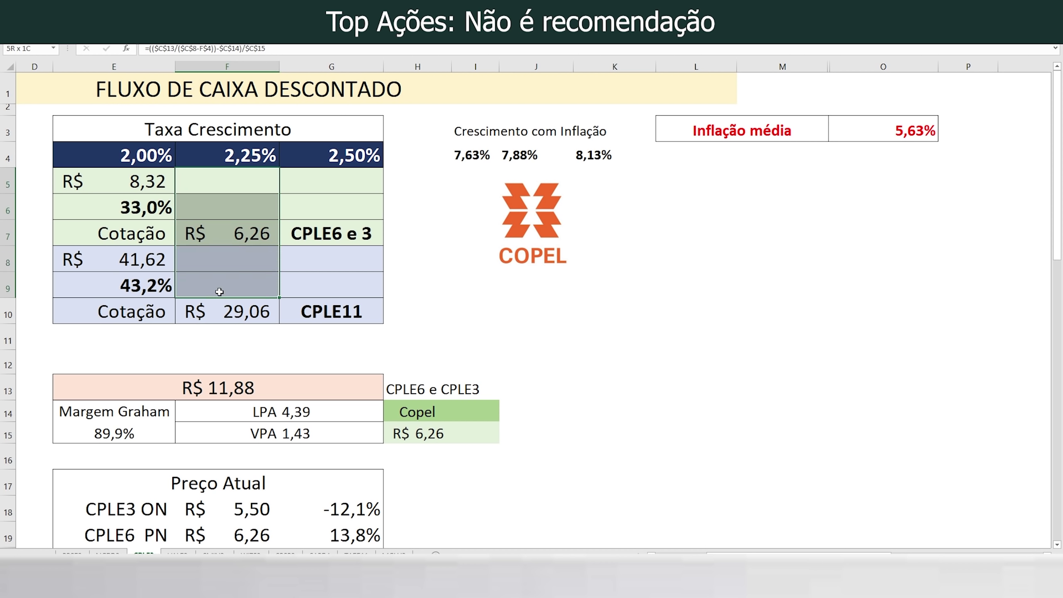
{"action": "right_click", "coordinate": [249, 207]}
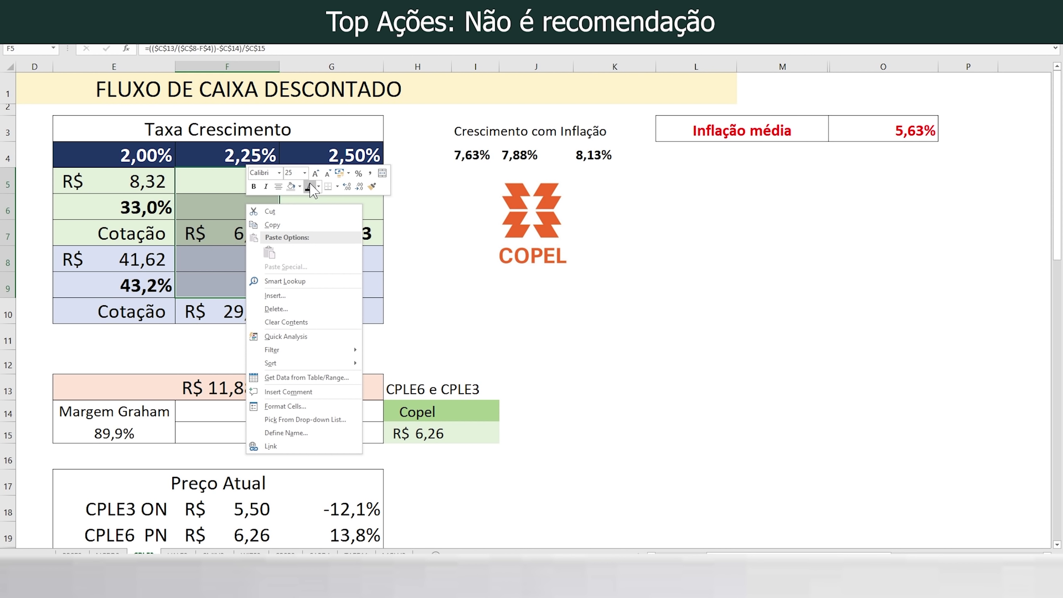
{"action": "key", "text": "Escape"}
{"action": "left_click", "coordinate": [245, 238]}
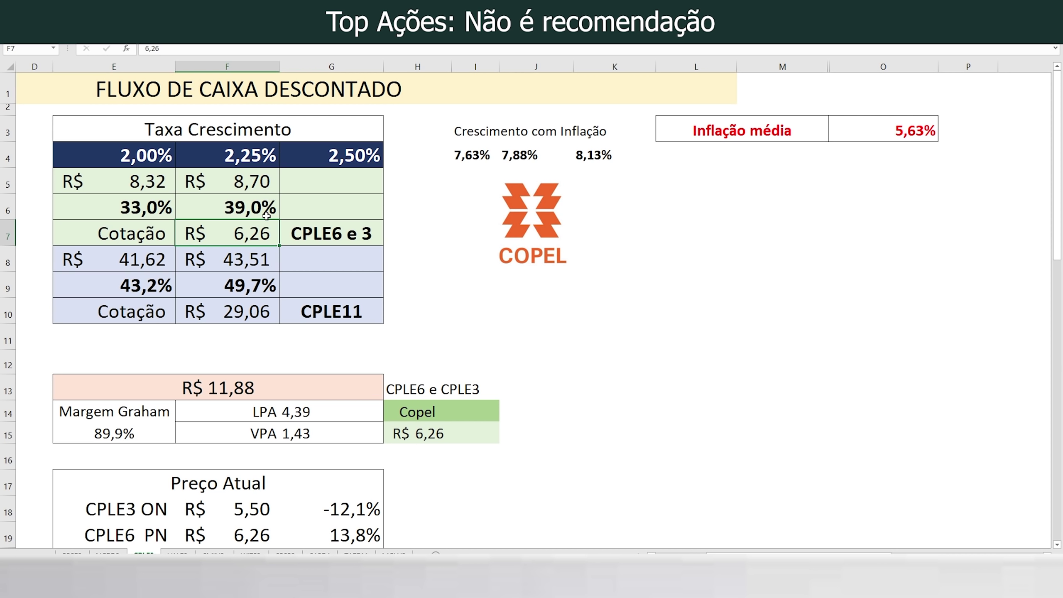
{"action": "left_click", "coordinate": [257, 286]}
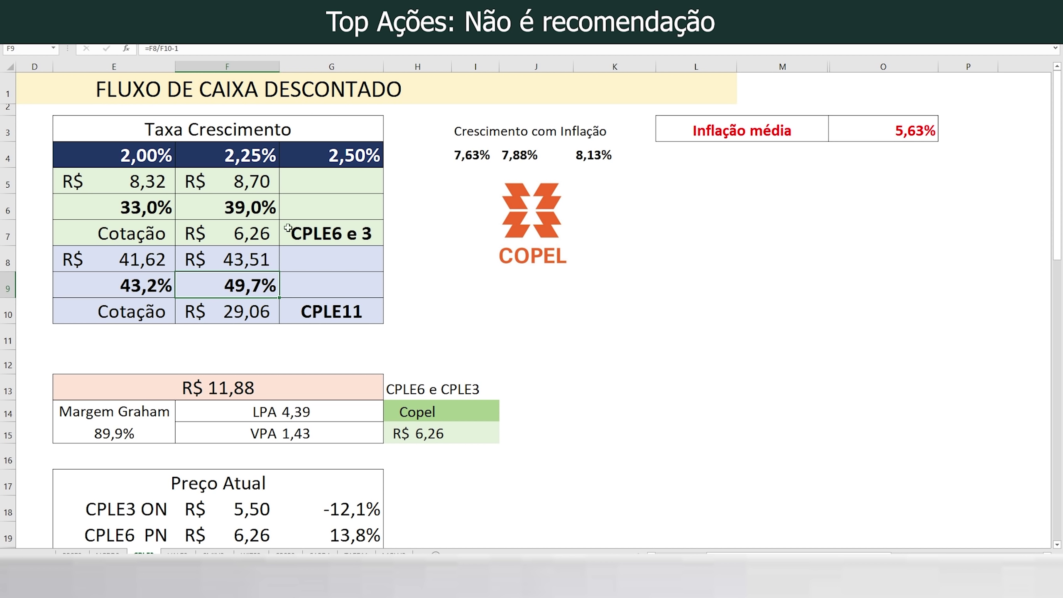
- Set the font colour of cells G5:G9, in the 2,50% growth column, to black
{"action": "left_click_drag", "start_coordinate": [356, 181], "coordinate": [351, 289]}
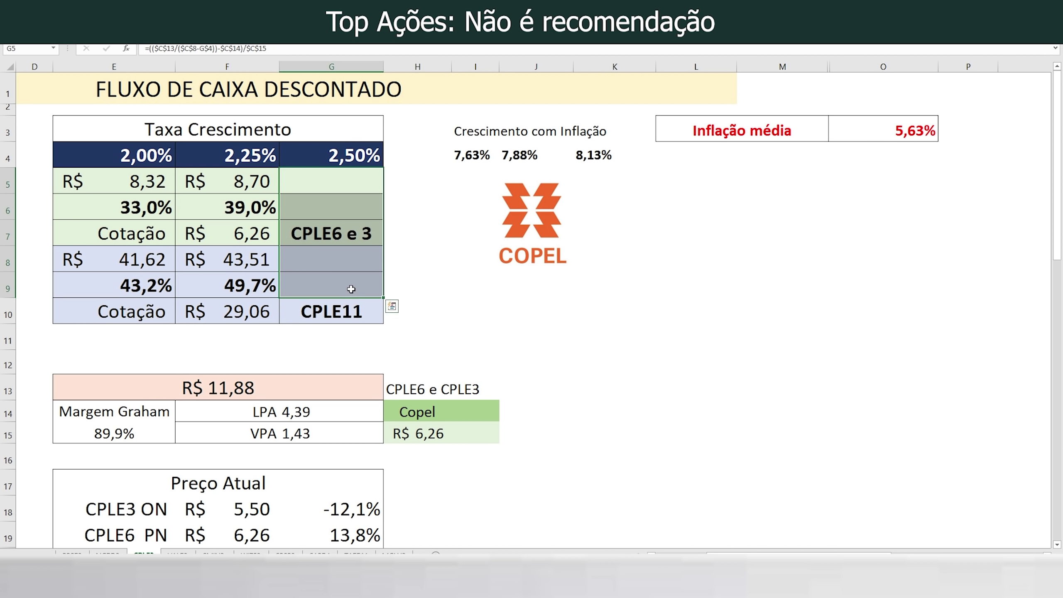
{"action": "right_click", "coordinate": [350, 289]}
{"action": "left_click", "coordinate": [419, 277]}
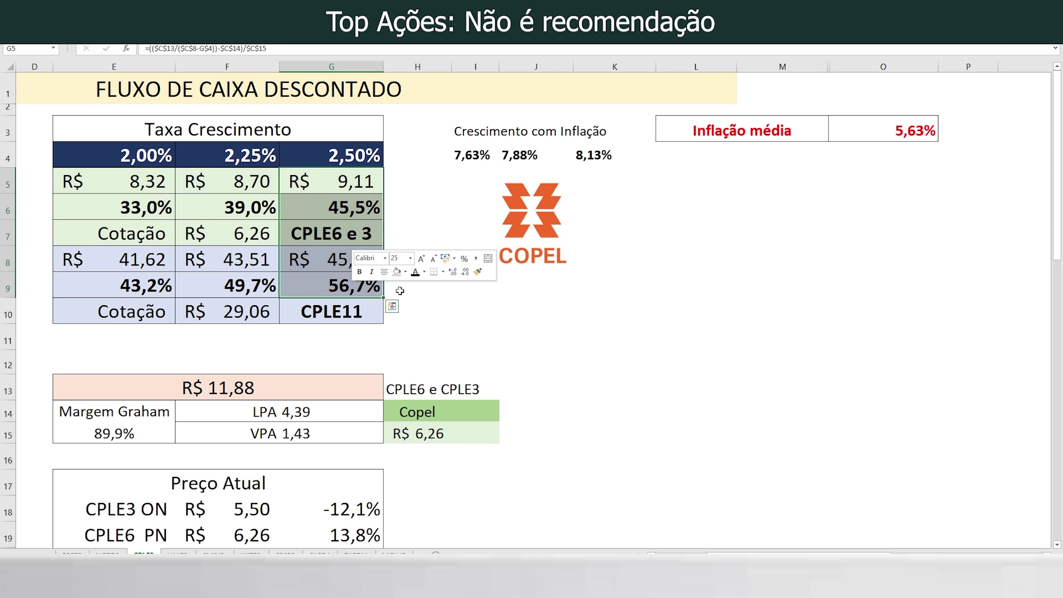
{"action": "left_click", "coordinate": [359, 330]}
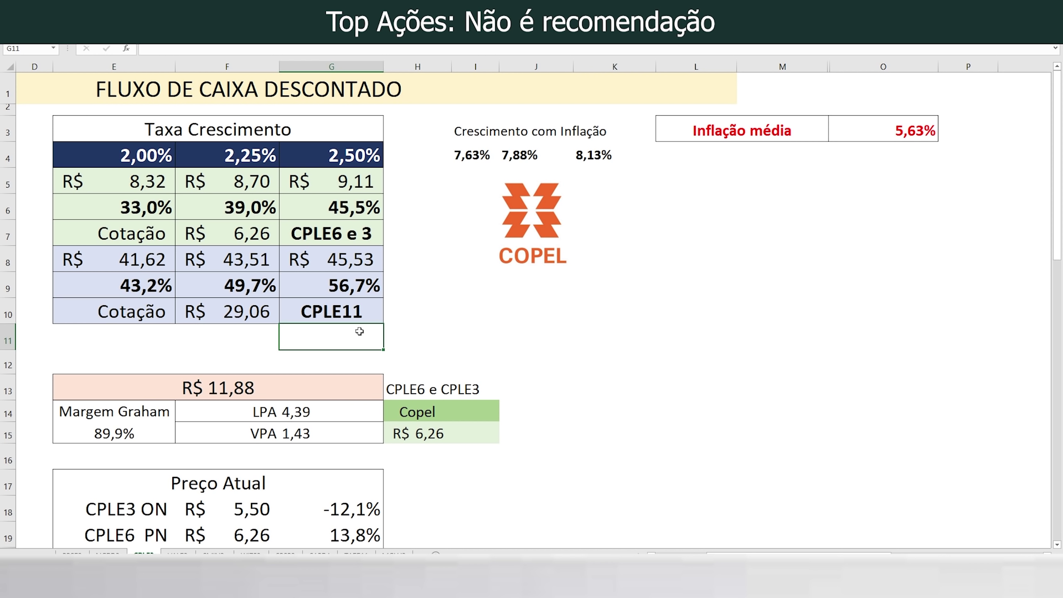
- Select the 2,25% growth scenario in F4:F10 and bring up the table of analysts' target prices for CPLE6 and CPLE11
{"action": "left_click", "coordinate": [381, 201]}
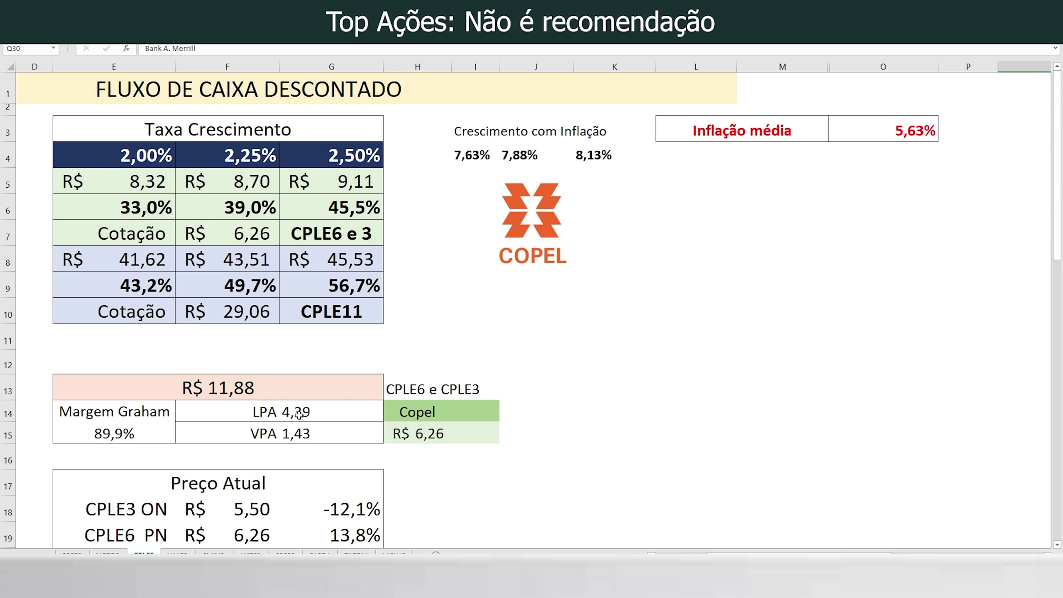
{"action": "left_click_drag", "start_coordinate": [253, 155], "coordinate": [249, 301]}
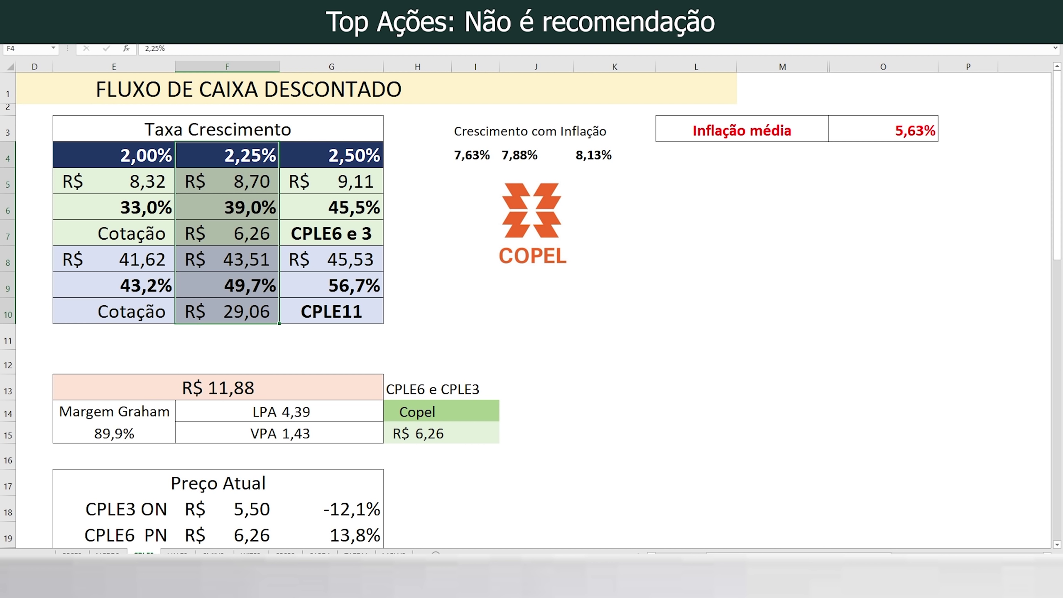
{"action": "scroll", "coordinate": [789, 446], "scroll_direction": "down", "scroll_amount": 8}
{"action": "scroll", "coordinate": [789, 446], "scroll_direction": "right", "scroll_amount": 4}
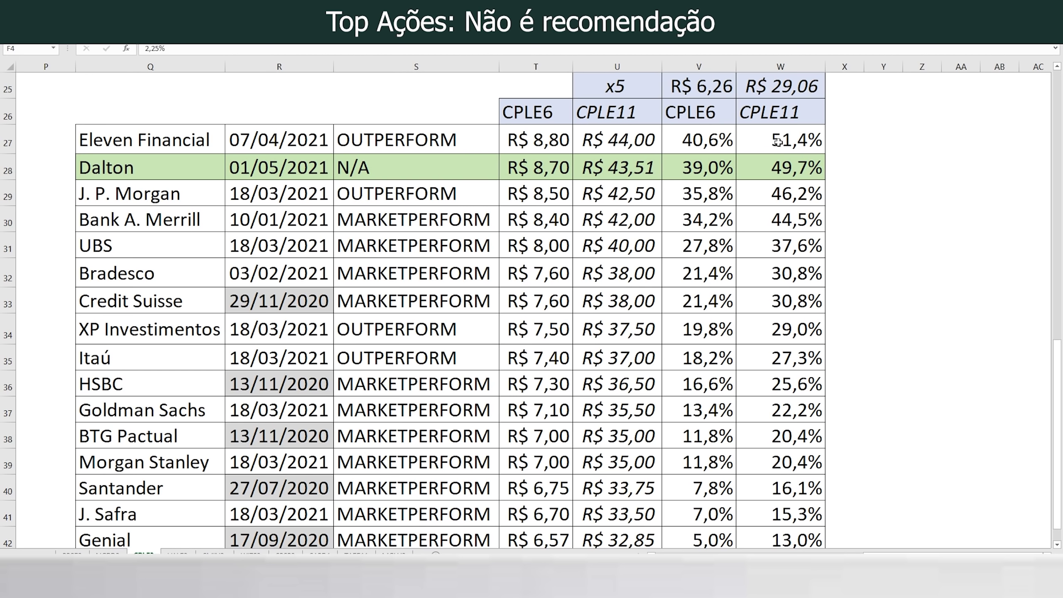
- Examine the CPLE6 and CPLE11 target price columns, including the x5 header and the conversion formula in U27
{"action": "left_click", "coordinate": [611, 90]}
{"action": "left_click", "coordinate": [536, 111]}
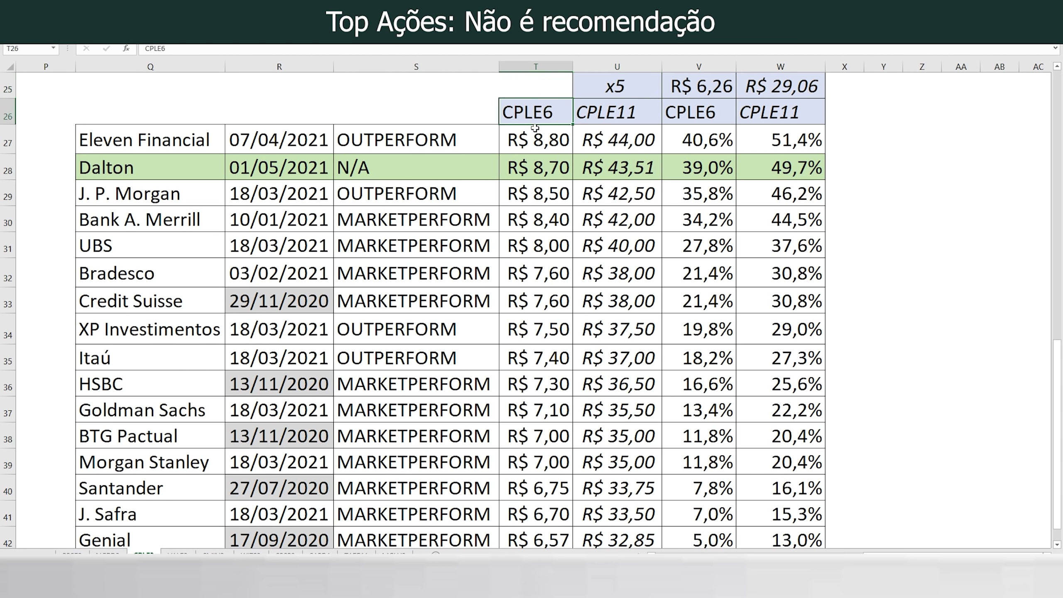
{"action": "left_click_drag", "start_coordinate": [535, 128], "coordinate": [539, 252]}
{"action": "left_click", "coordinate": [641, 148]}
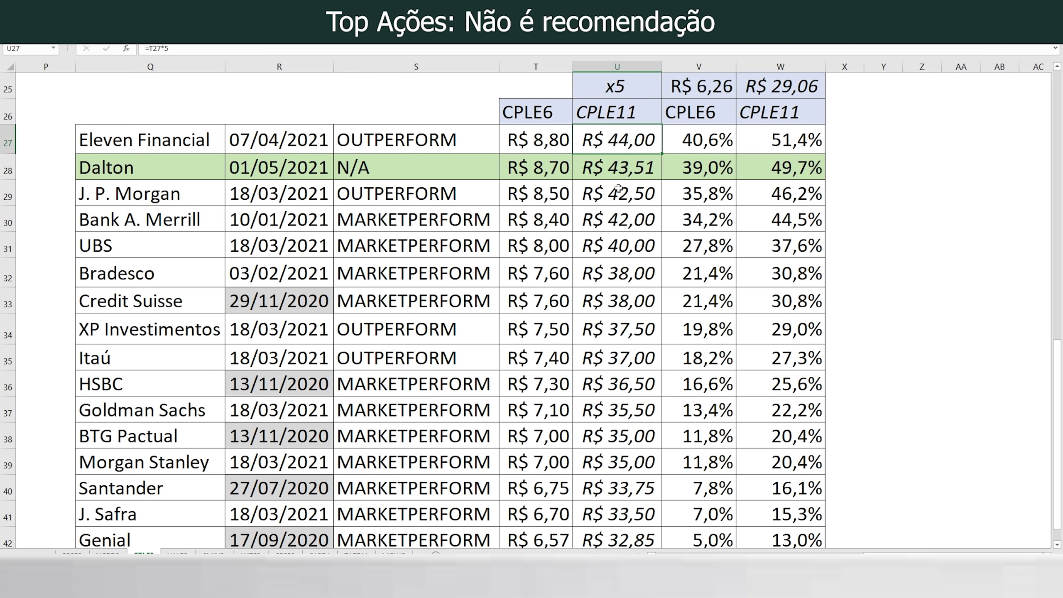
- Review the analysts' recommendations in column S, checking the Bradesco, Eleven Financial and green-highlighted rows
{"action": "left_click", "coordinate": [409, 107]}
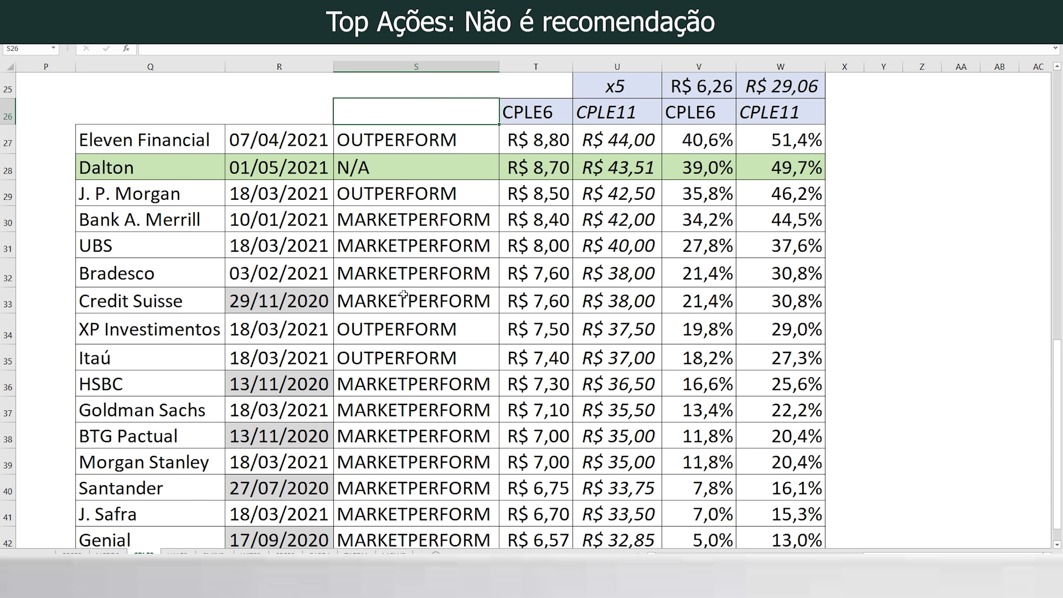
{"action": "left_click", "coordinate": [409, 281]}
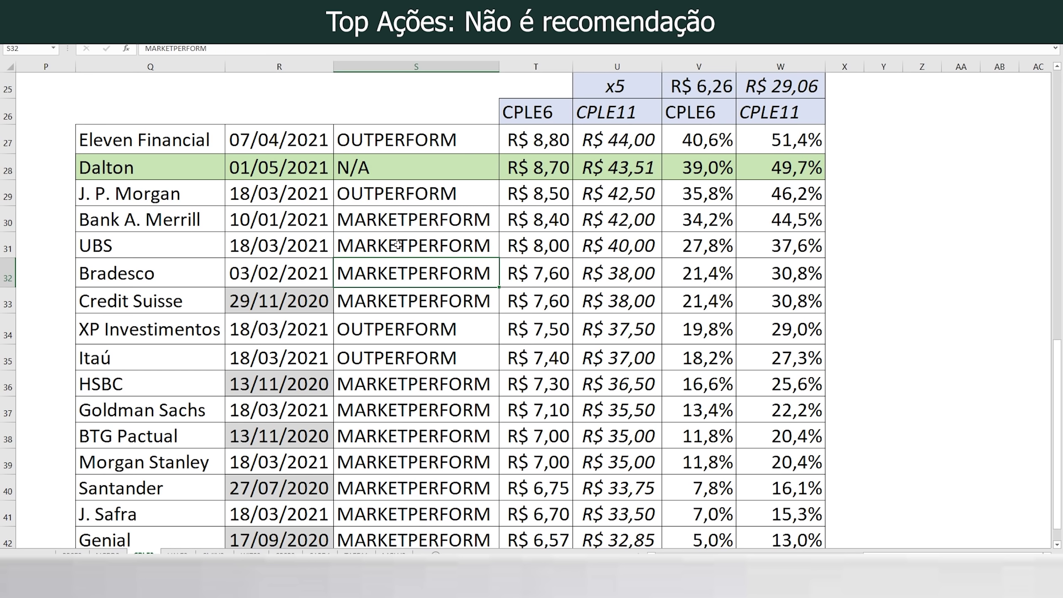
{"action": "left_click", "coordinate": [404, 138]}
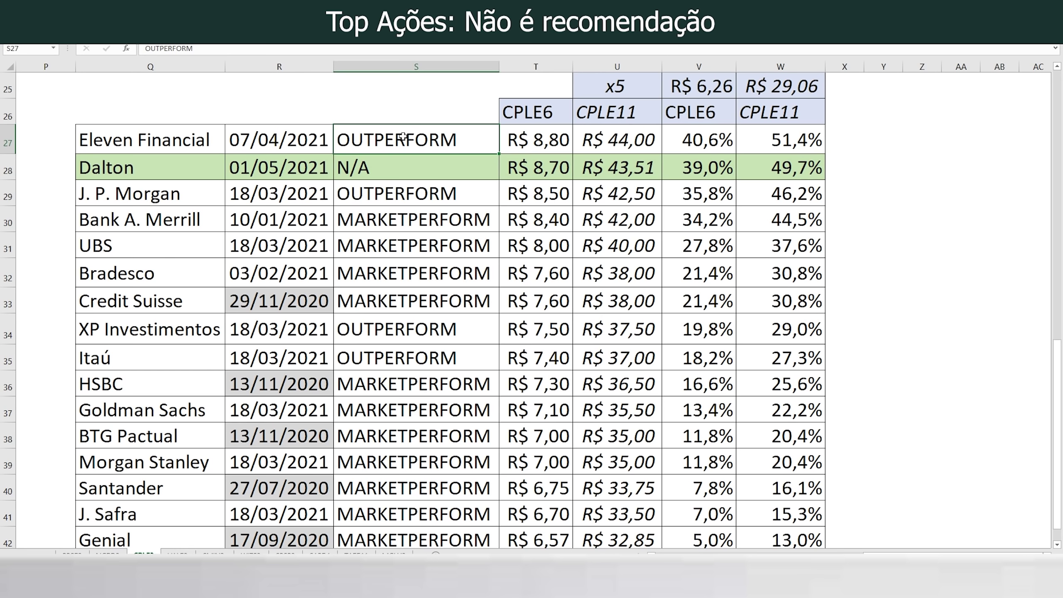
{"action": "left_click", "coordinate": [409, 172]}
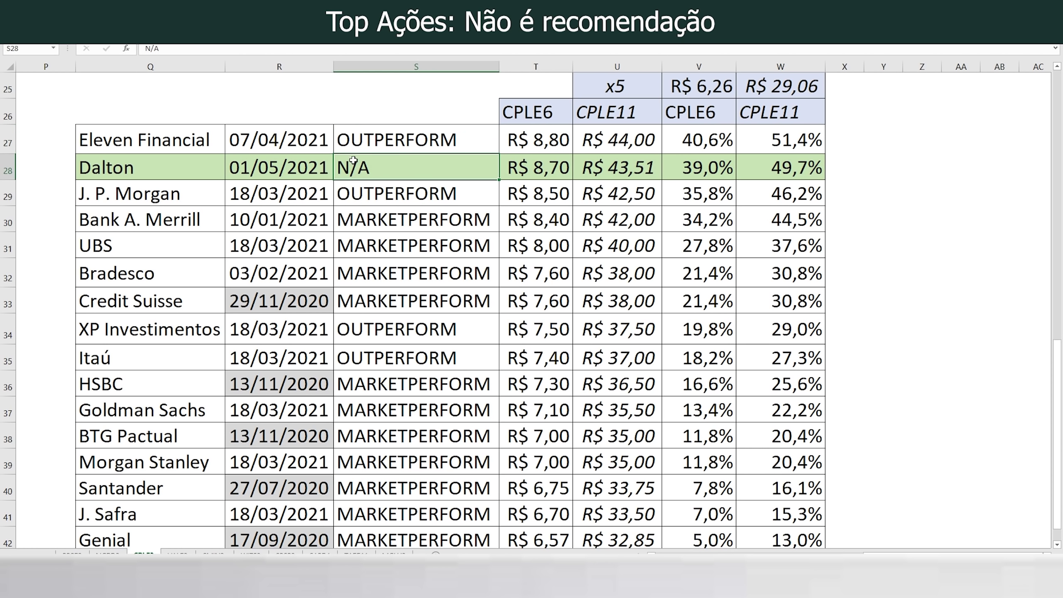
- Check the CPLE6 upside in the green row, followed by the J. P. Morgan, Bank A. Merrill and UBS entries
{"action": "left_click", "coordinate": [703, 167]}
{"action": "left_click", "coordinate": [183, 191]}
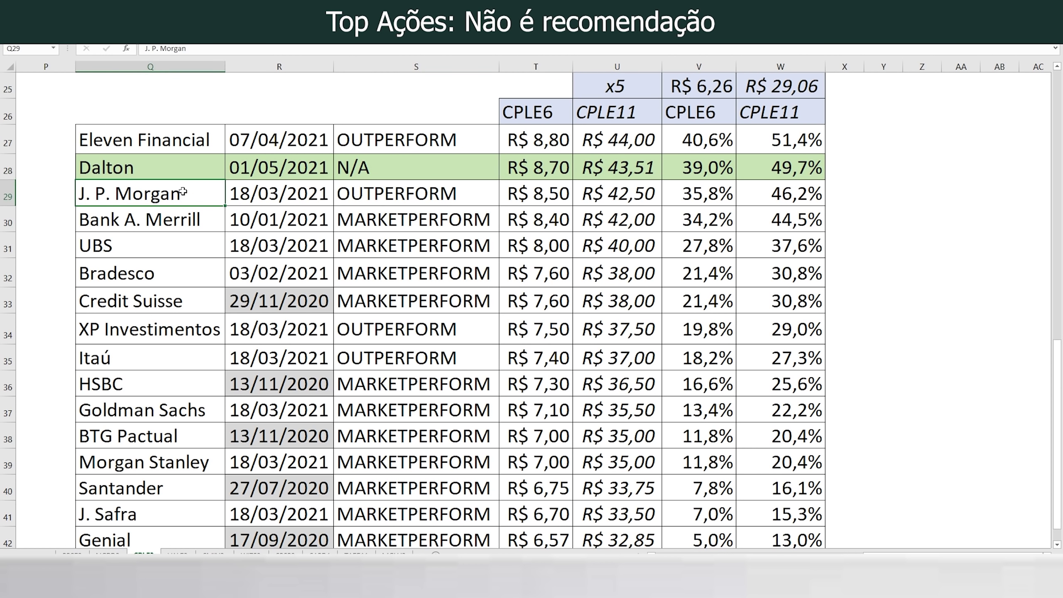
{"action": "left_click", "coordinate": [191, 221]}
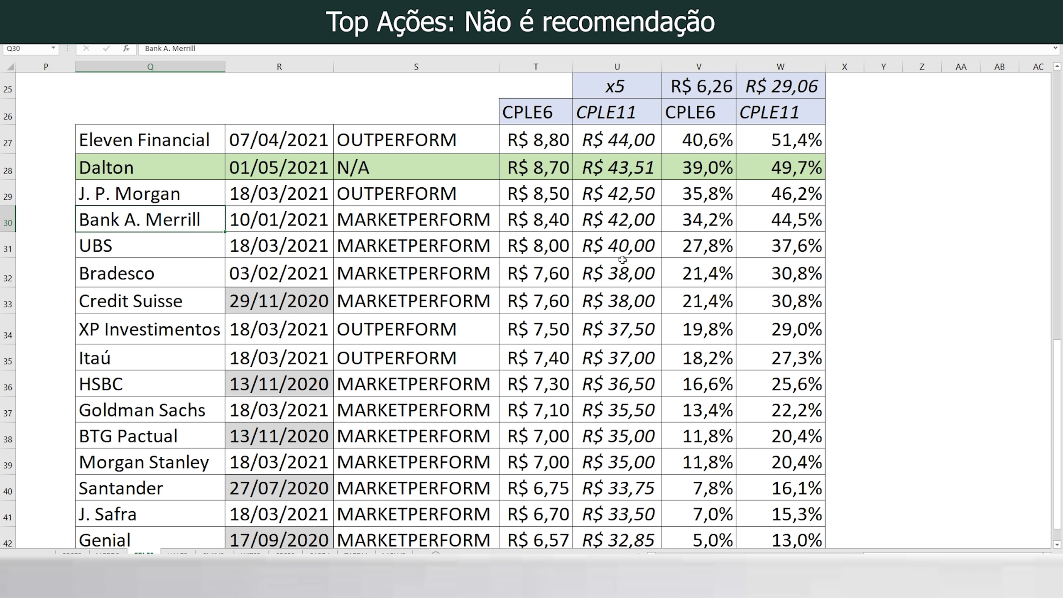
{"action": "left_click_drag", "start_coordinate": [402, 230], "coordinate": [402, 233]}
{"action": "left_click", "coordinate": [402, 234]}
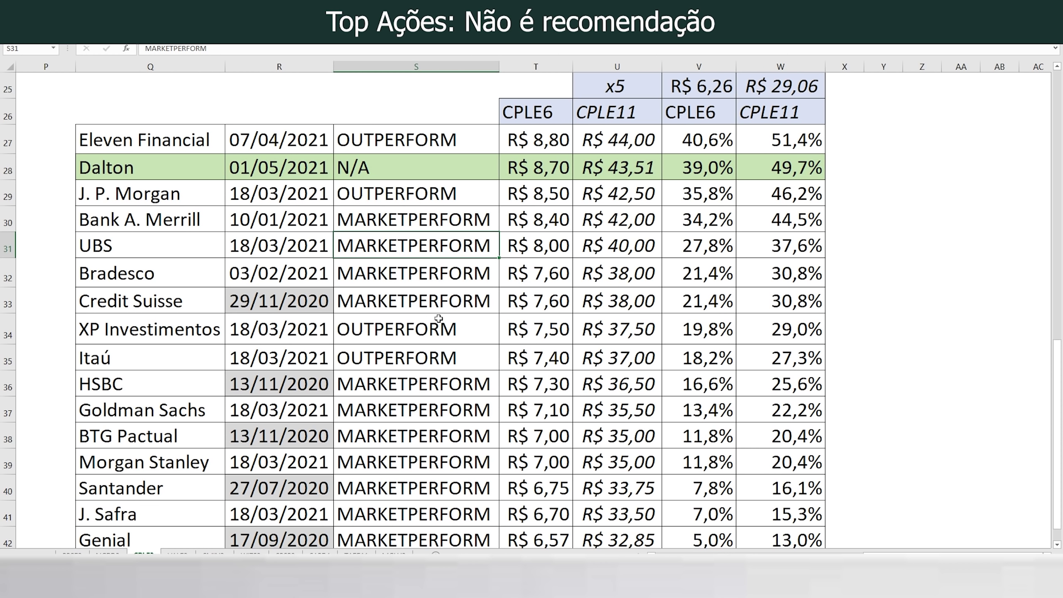
- Compare the four highest target prices in Q27:W30 with the rows in Q31:W42, finishing with the green row Q28:W28 selected
{"action": "left_click_drag", "start_coordinate": [157, 227], "coordinate": [821, 140]}
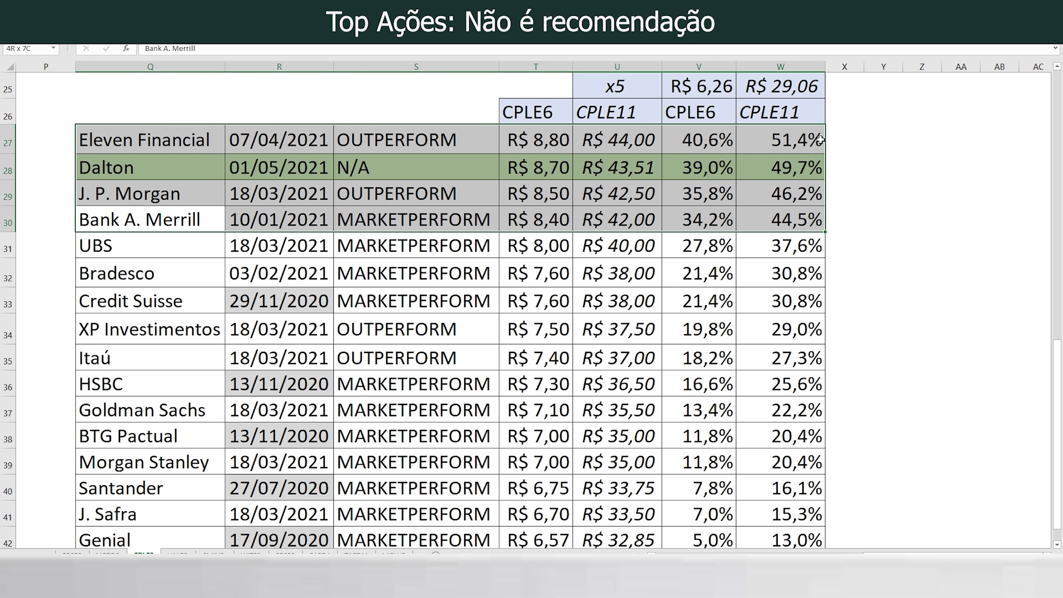
{"action": "left_click_drag", "start_coordinate": [820, 141], "coordinate": [820, 140]}
{"action": "left_click_drag", "start_coordinate": [781, 541], "coordinate": [130, 250]}
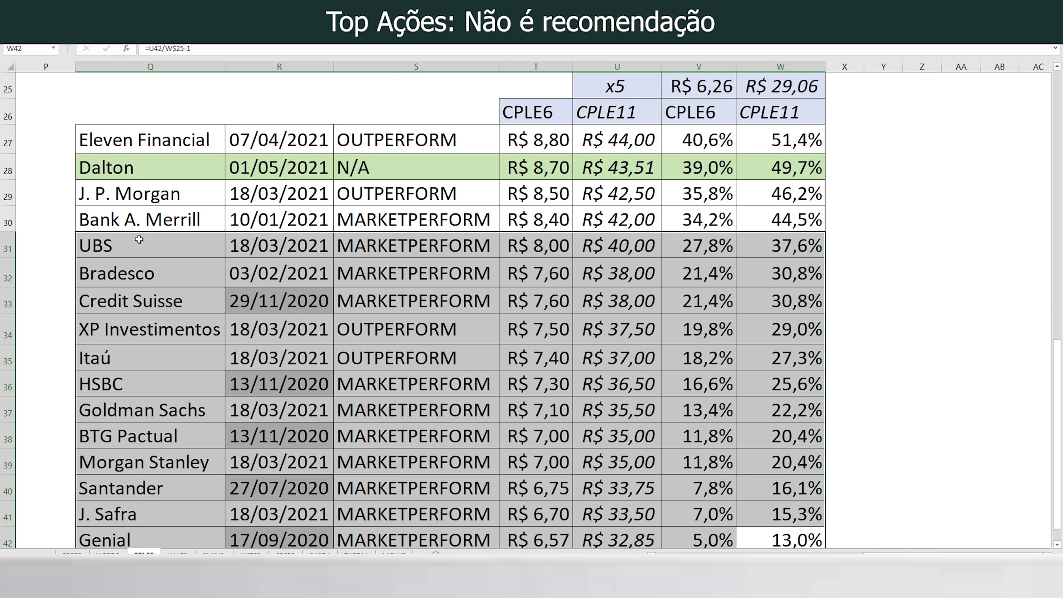
{"action": "left_click_drag", "start_coordinate": [791, 174], "coordinate": [128, 175]}
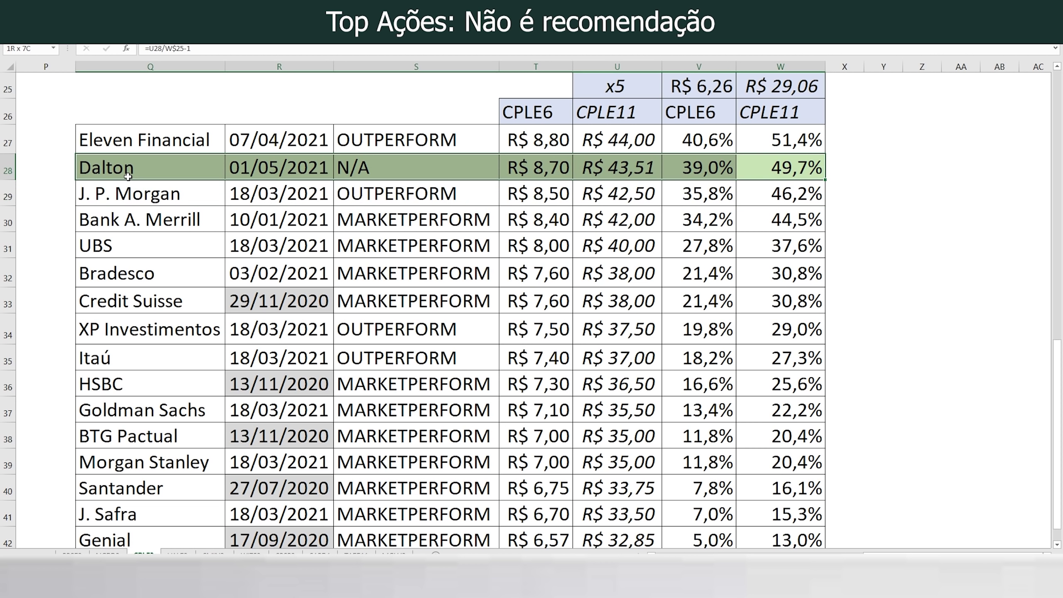